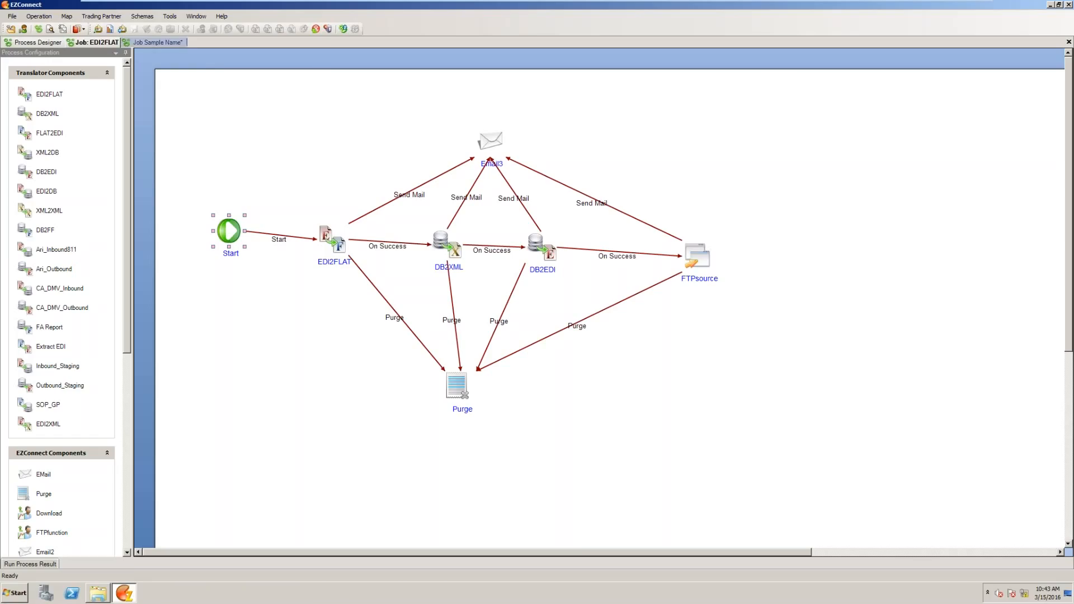
# - Switch to the Sample Name job, shift its Start node slightly right, and open its job configuration
pyautogui.click(162, 42)
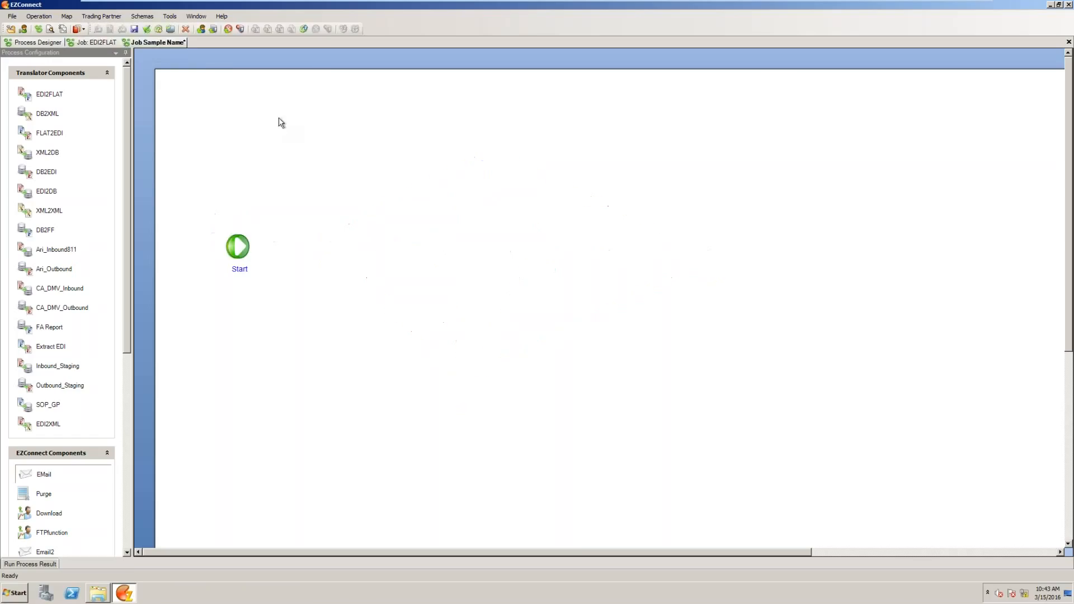
pyautogui.moveTo(237, 246); pyautogui.dragTo(272, 254)
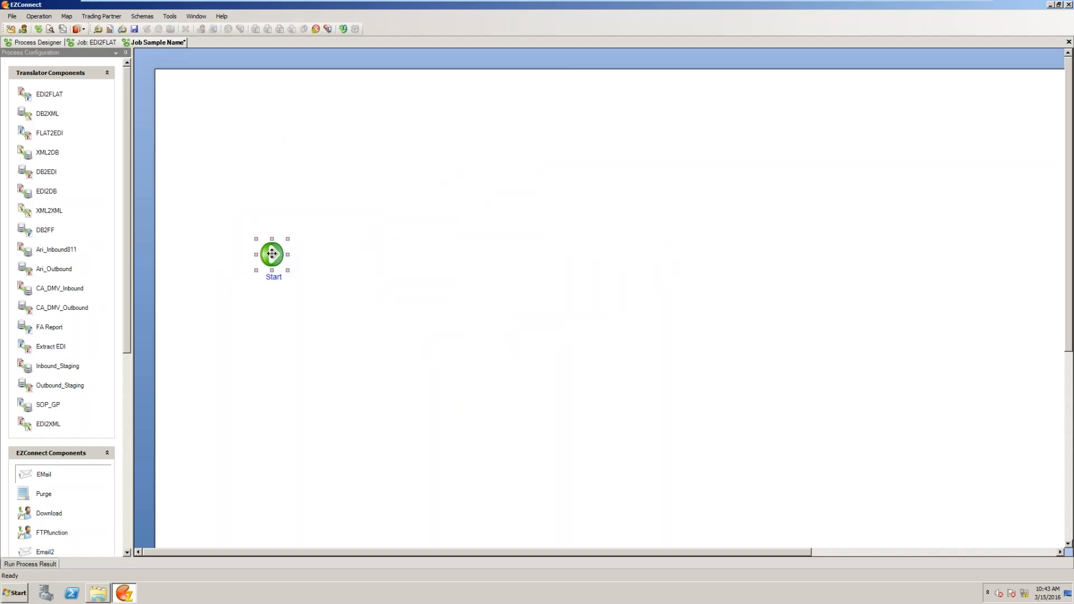
pyautogui.doubleClick(272, 255)
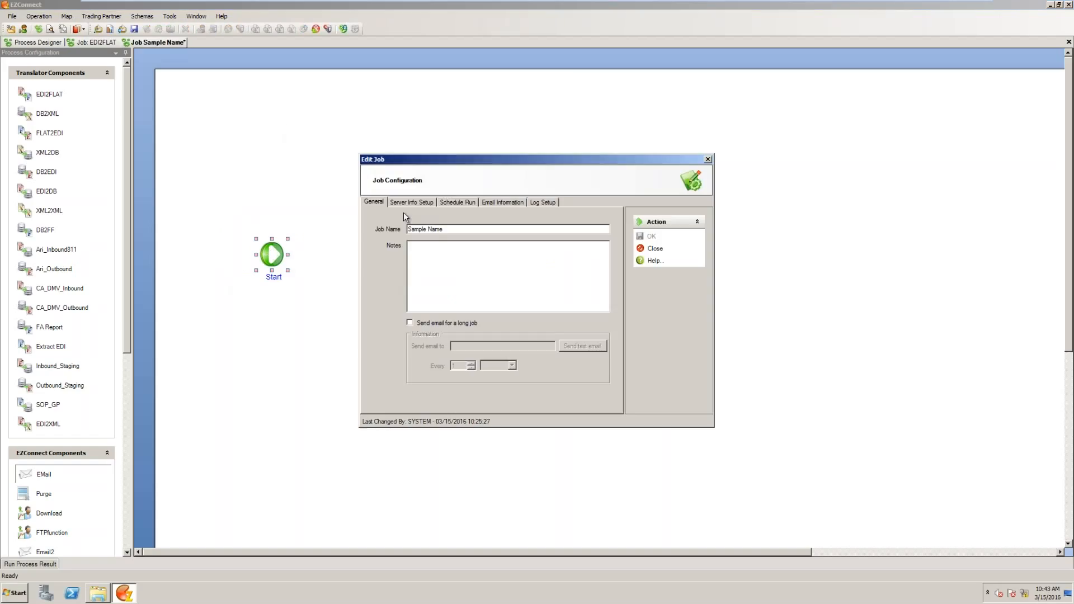
# - Examine the job's event-driven run settings, including the server folder and the input filter
pyautogui.click(457, 202)
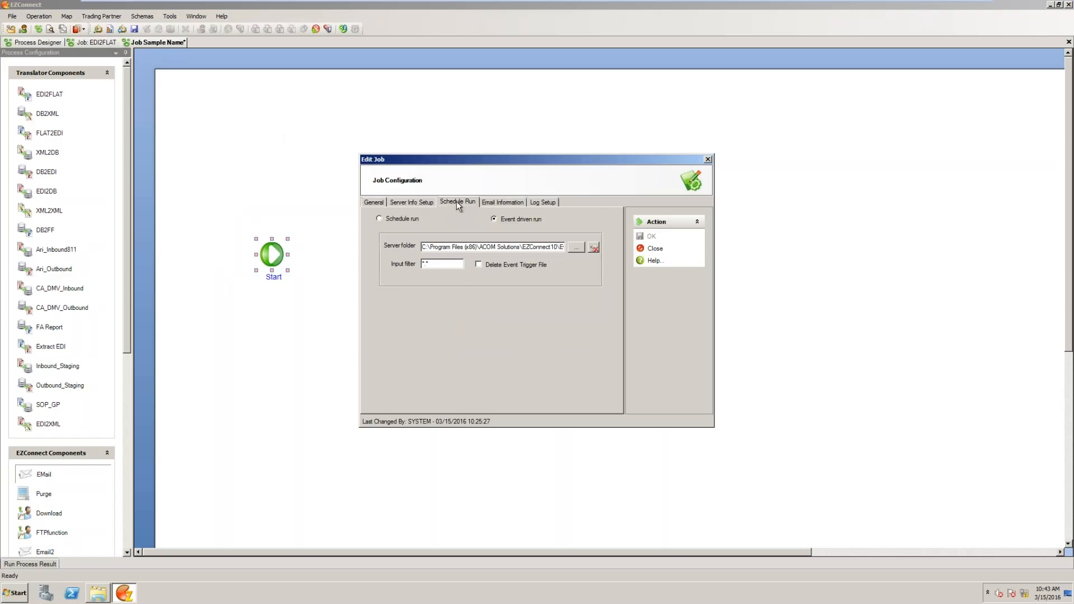
pyautogui.click(440, 248)
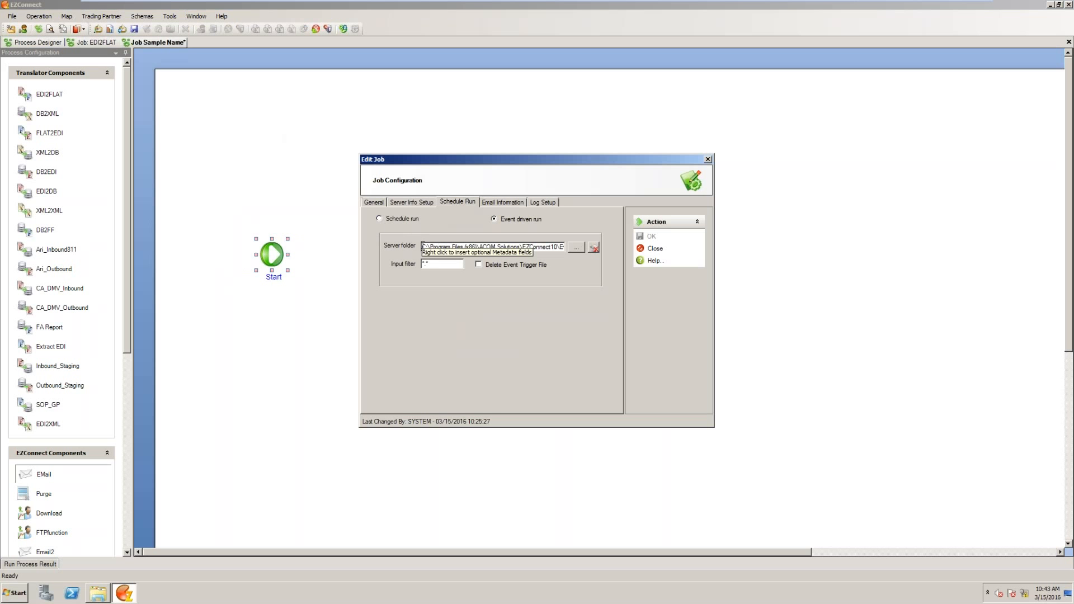
pyautogui.moveTo(422, 246); pyautogui.dragTo(567, 247)
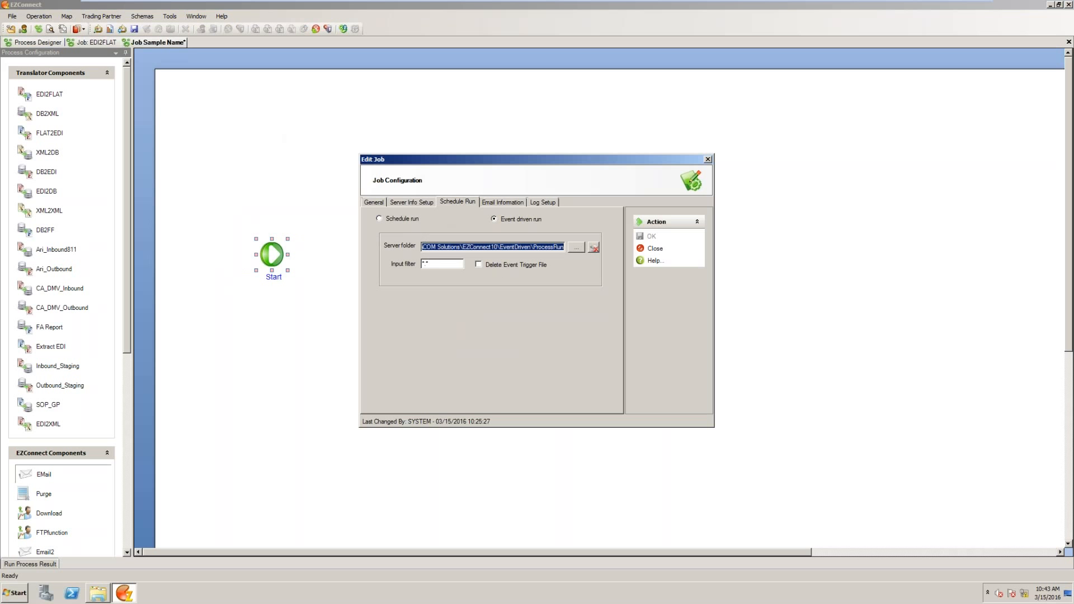
pyautogui.click(440, 265)
pyautogui.doubleClick(418, 265)
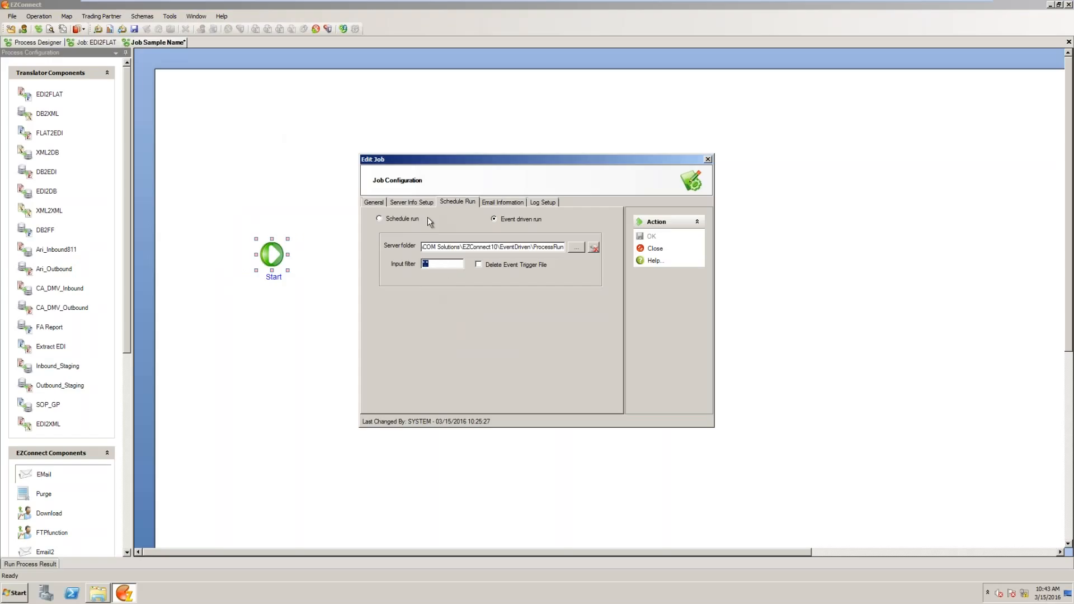
# - Examine the job's scheduled run options, email notification triggers and log setup
pyautogui.click(390, 221)
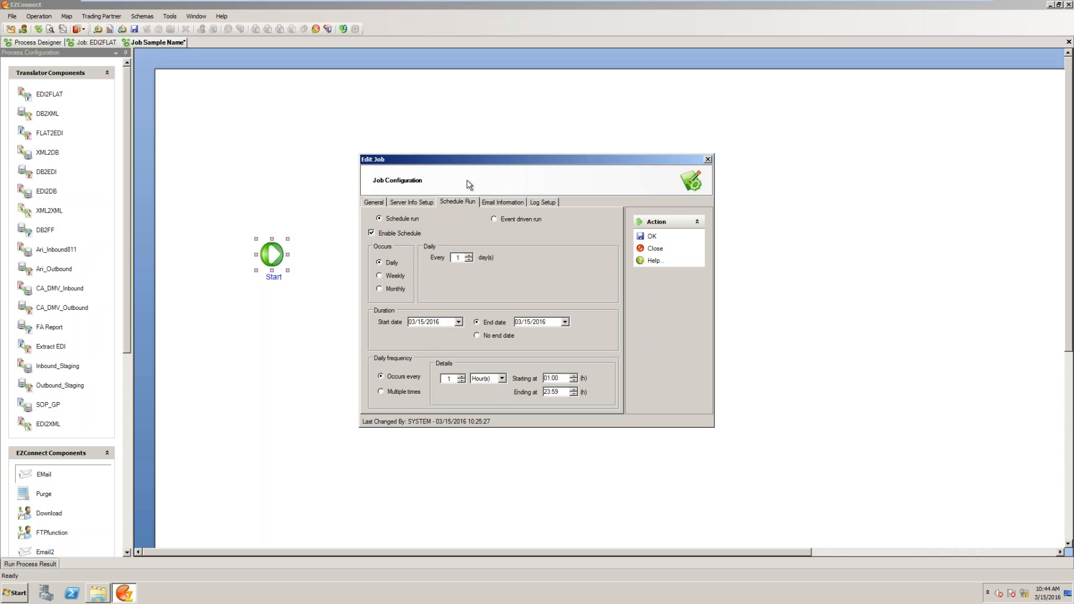
pyautogui.click(500, 203)
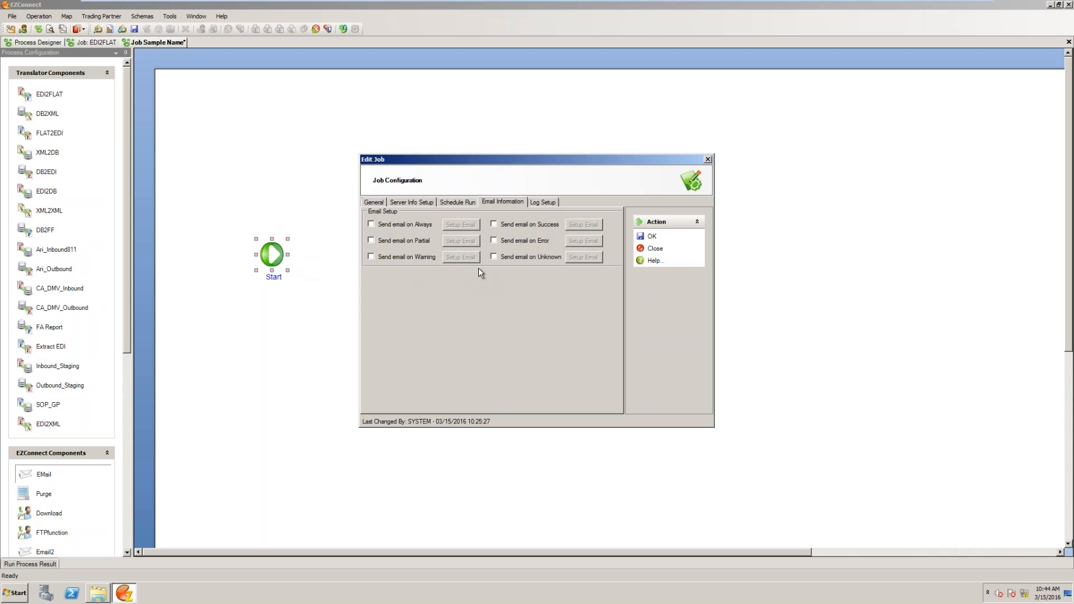
pyautogui.click(543, 203)
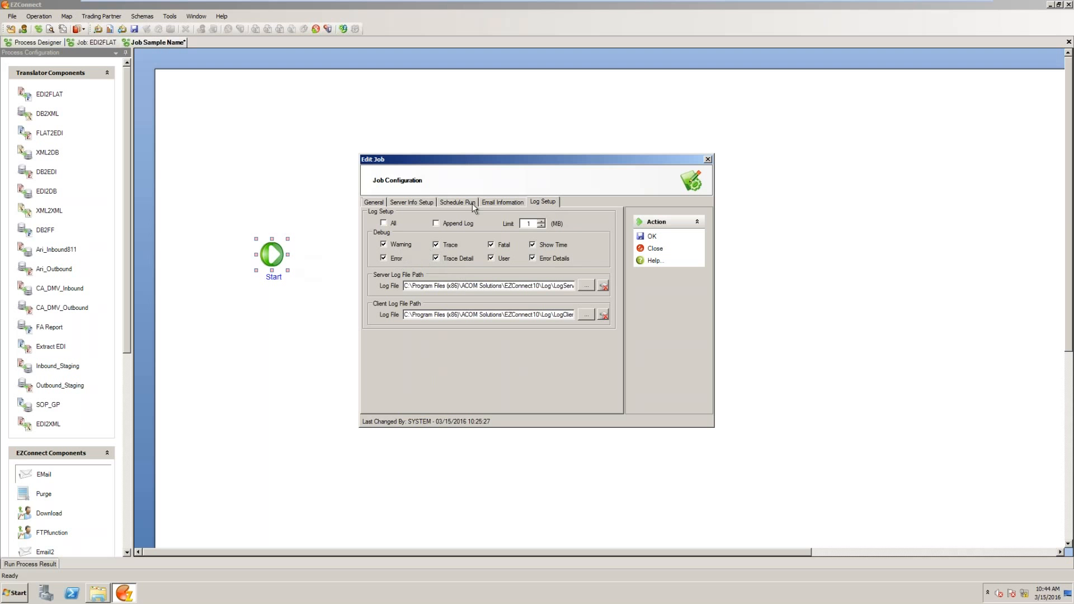
# - Try changing the size limit of the job log and close the job configuration without saving
pyautogui.click(540, 222)
pyautogui.click(540, 221)
pyautogui.click(541, 222)
pyautogui.click(540, 221)
pyautogui.click(541, 222)
pyautogui.click(541, 222)
pyautogui.click(541, 222)
pyautogui.click(541, 221)
pyautogui.doubleClick(535, 223)
pyautogui.click(654, 248)
pyautogui.click(539, 327)
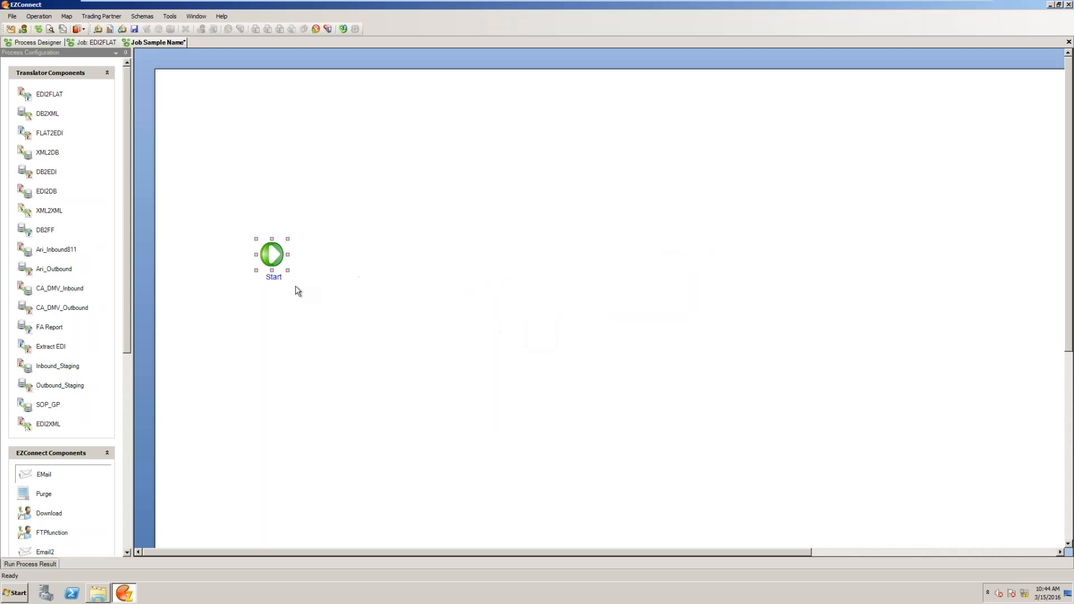
# - Move the Start node slightly up and right, and examine the input path settings of the EDI2FLAT process
pyautogui.moveTo(273, 258); pyautogui.dragTo(280, 251)
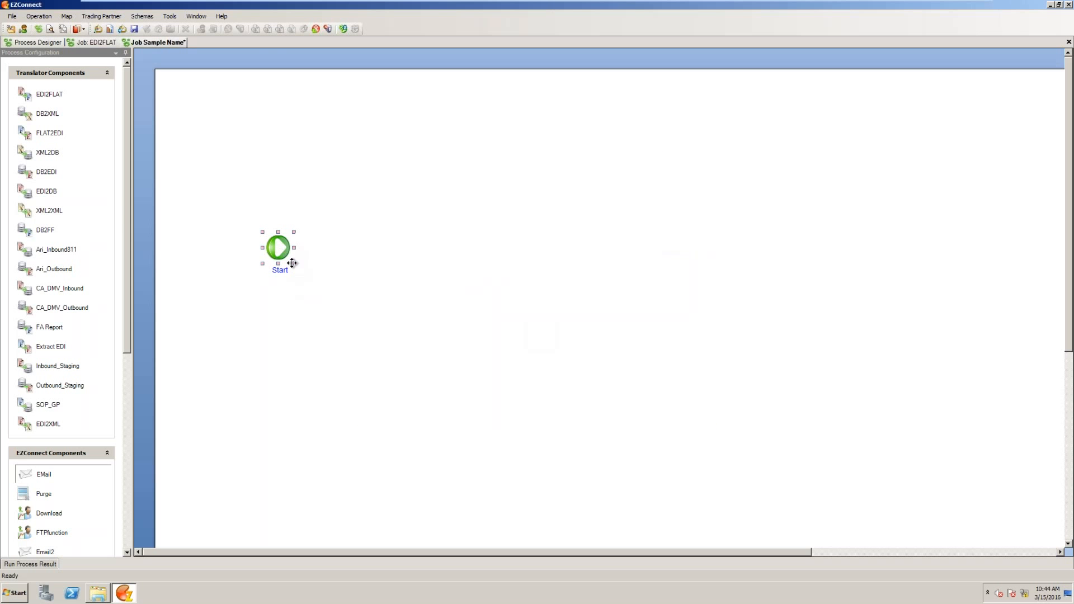
pyautogui.doubleClick(27, 97)
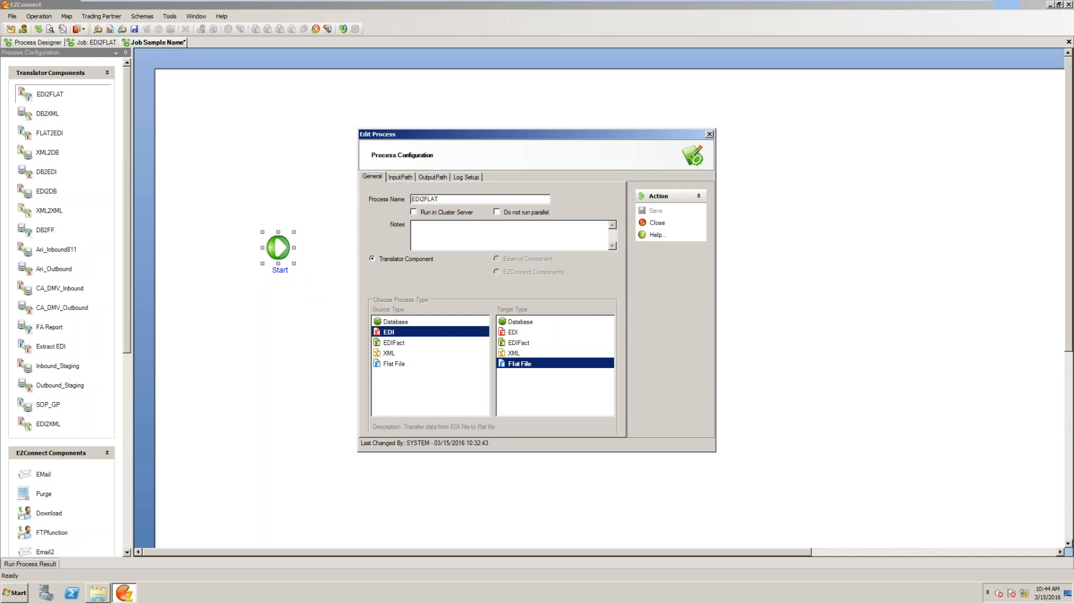
pyautogui.click(408, 177)
pyautogui.doubleClick(473, 203)
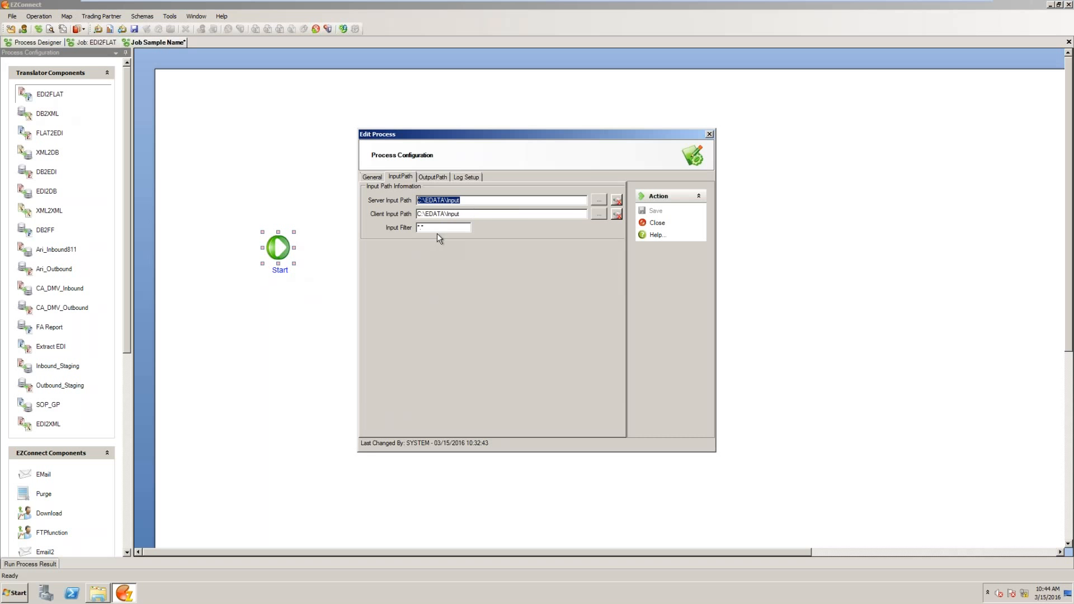
# - Examine the EDI2FLAT process's output paths, switching the server-side backup path off and on again
pyautogui.click(434, 177)
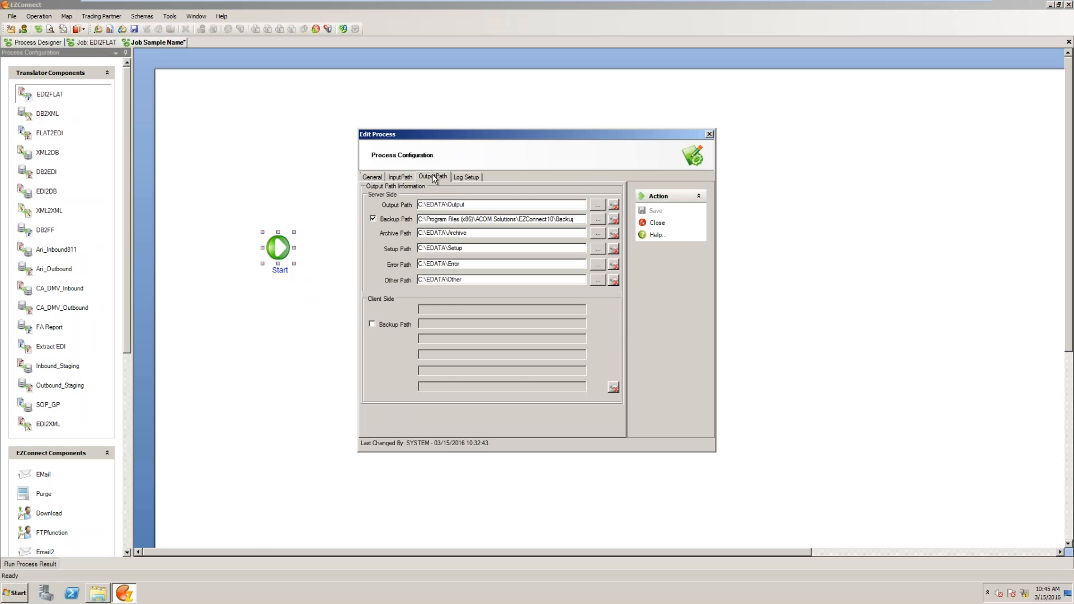
pyautogui.doubleClick(462, 205)
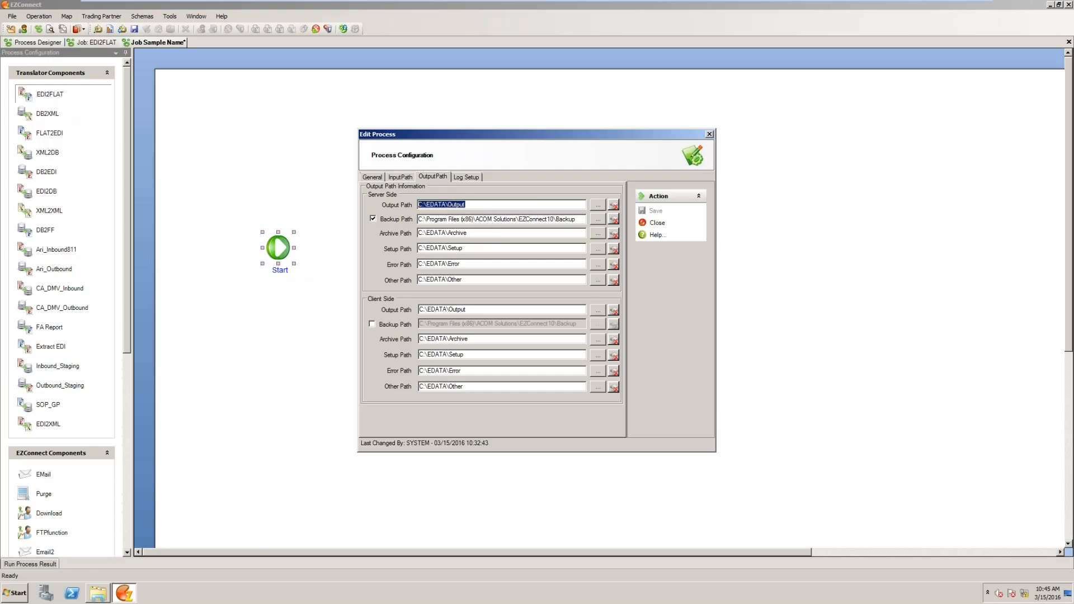
pyautogui.click(477, 233)
pyautogui.click(373, 219)
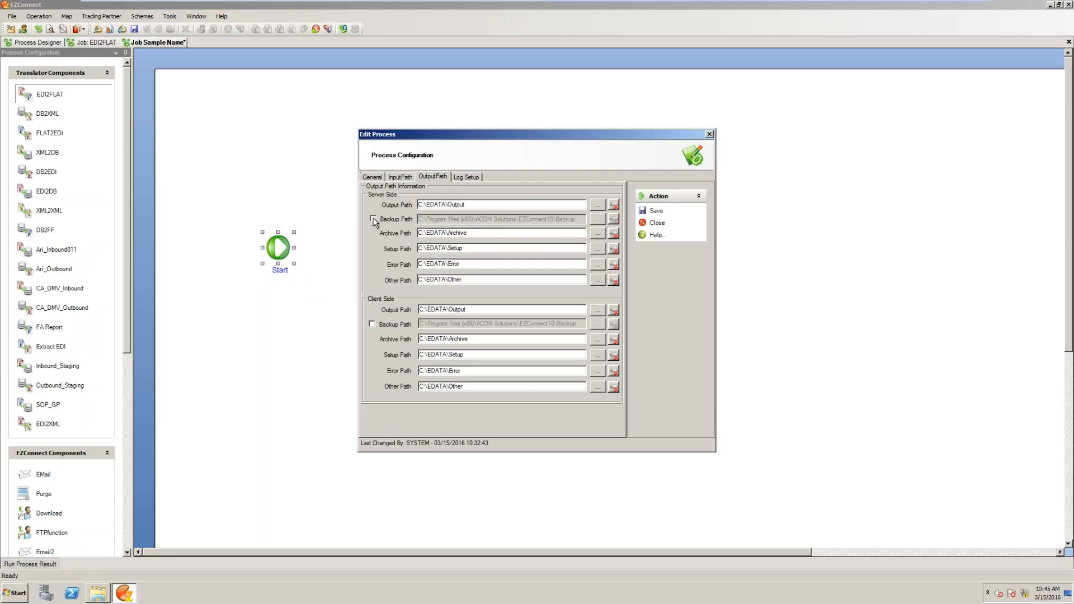
pyautogui.click(373, 220)
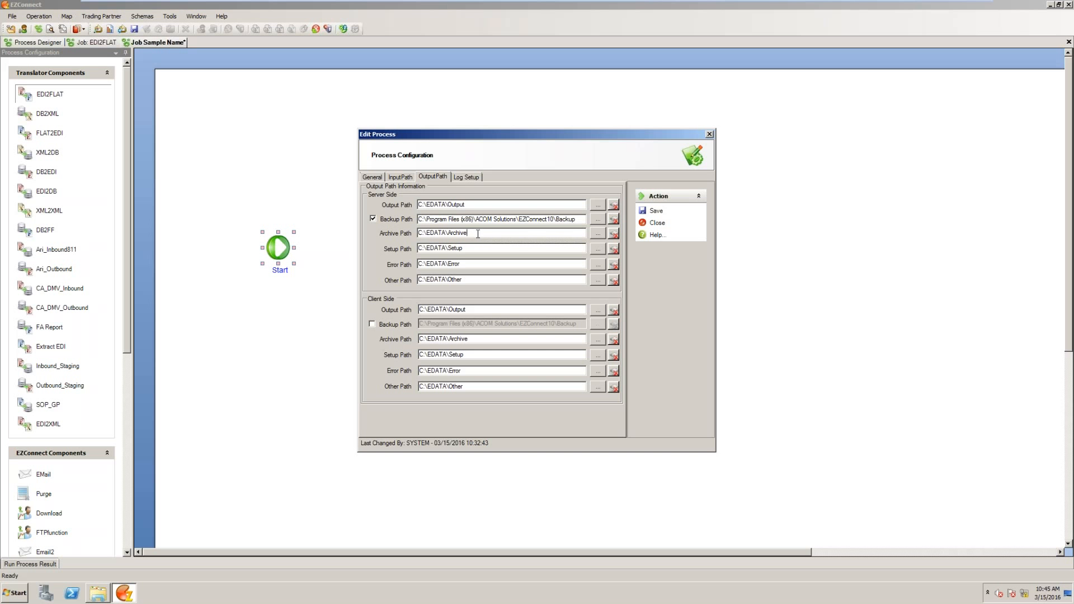
pyautogui.moveTo(475, 234); pyautogui.dragTo(448, 269)
# - Review the EDI2FLAT process's log setup with its trace options, and save and close the process configuration
pyautogui.click(472, 178)
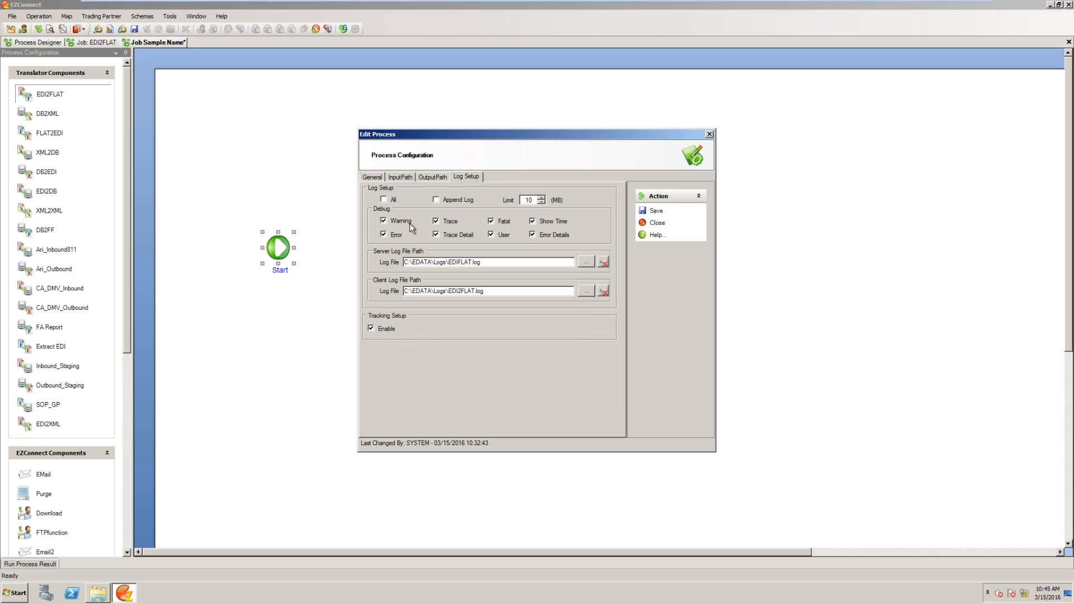
pyautogui.click(435, 221)
pyautogui.click(436, 235)
pyautogui.moveTo(526, 138); pyautogui.dragTo(551, 160)
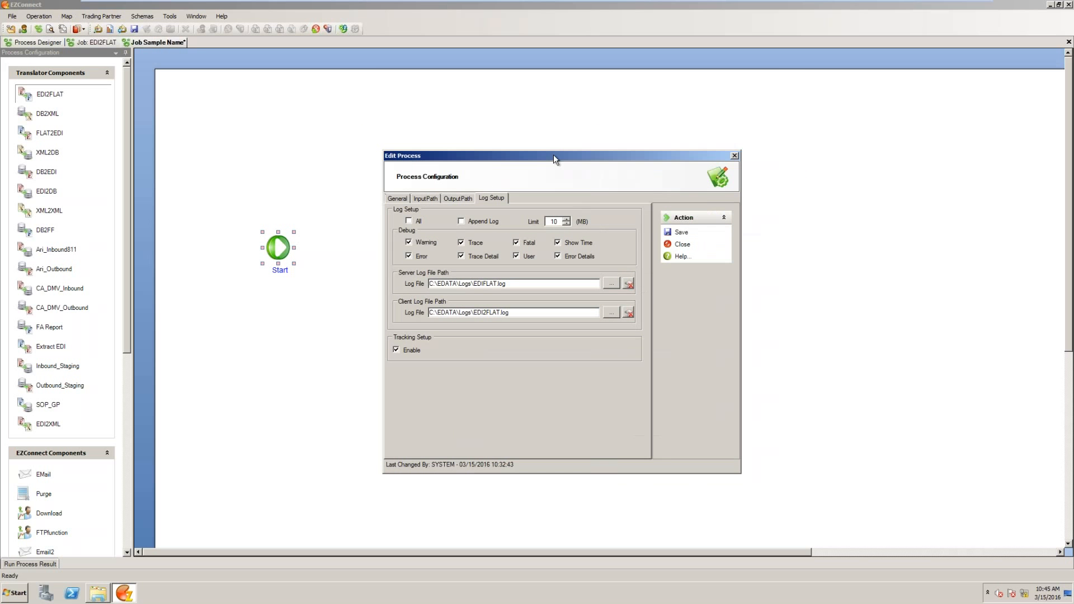
pyautogui.click(680, 232)
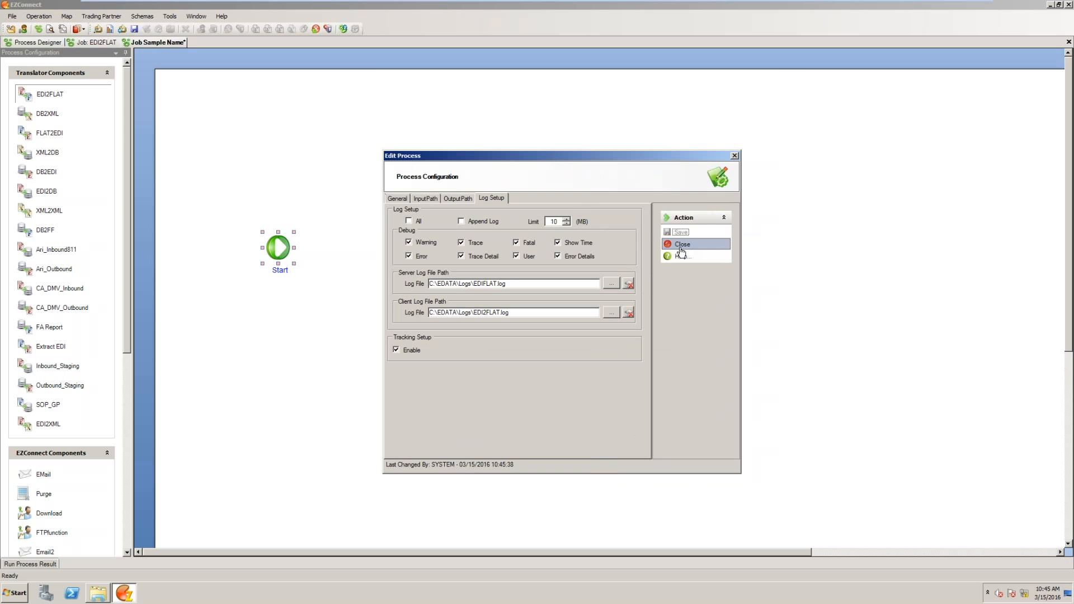
pyautogui.click(681, 245)
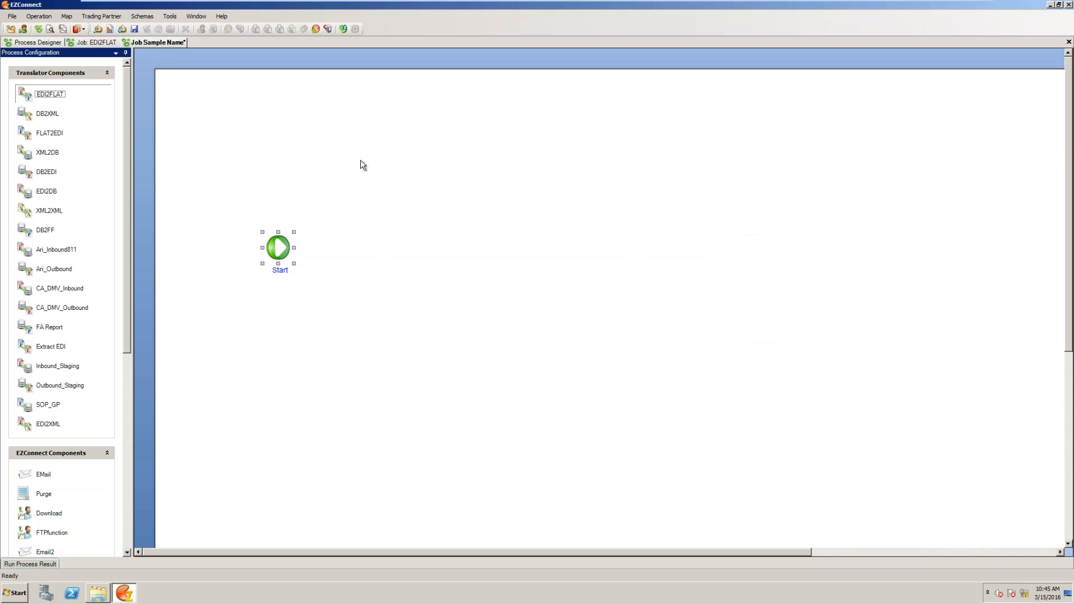
# - Place the EDI2FLAT translator and an EMail component on the canvas, in a row to the right of Start
pyautogui.moveTo(25, 98); pyautogui.dragTo(403, 261)
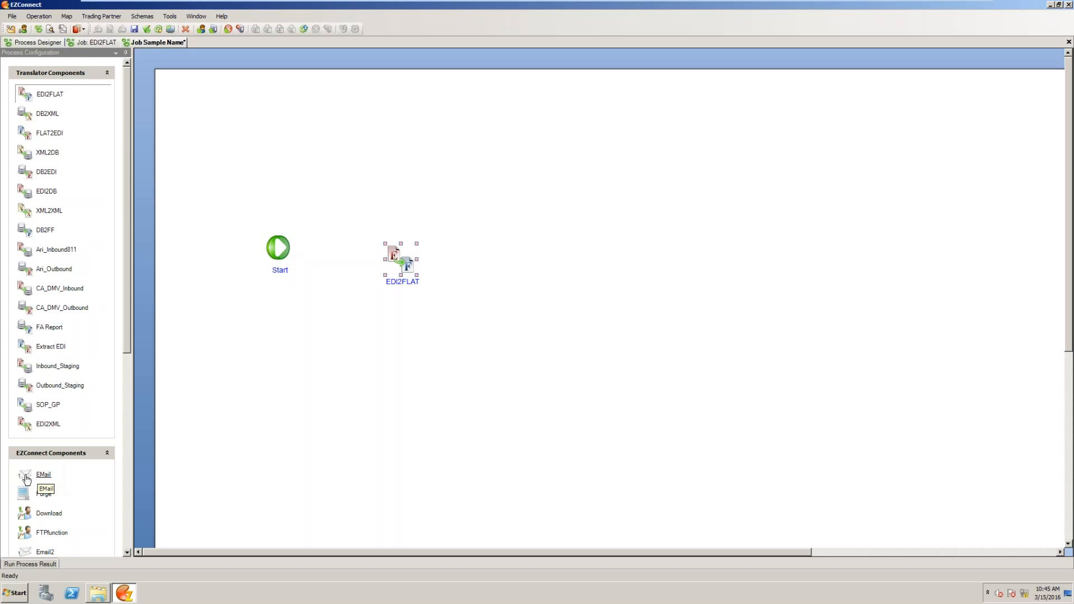
pyautogui.moveTo(25, 477); pyautogui.dragTo(560, 265)
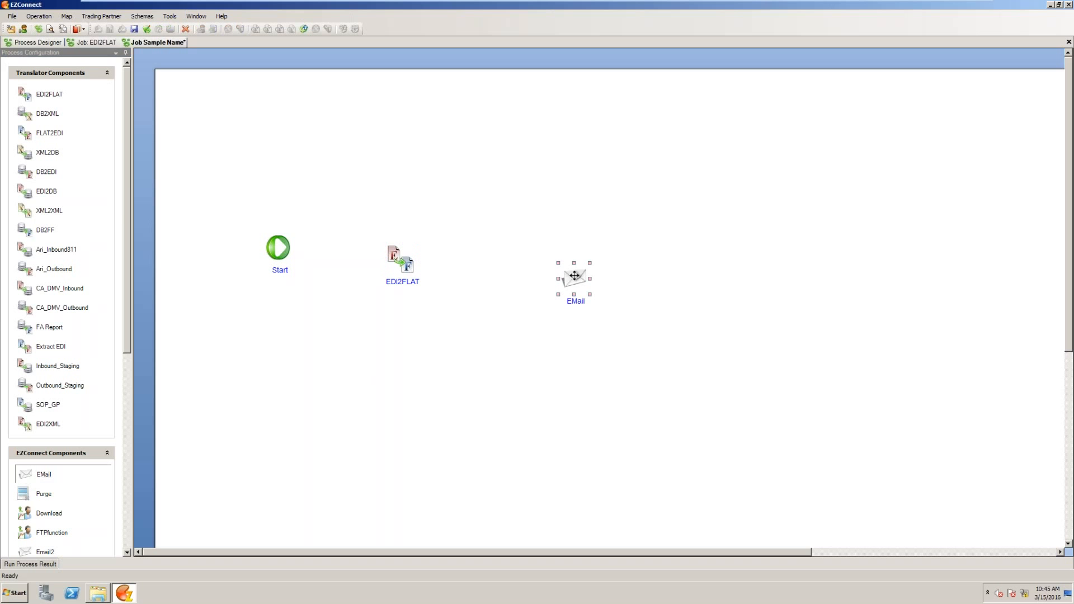
# - Configure the EMail component to send on Error instead of Always, and open the setup for the error email
pyautogui.click(414, 178)
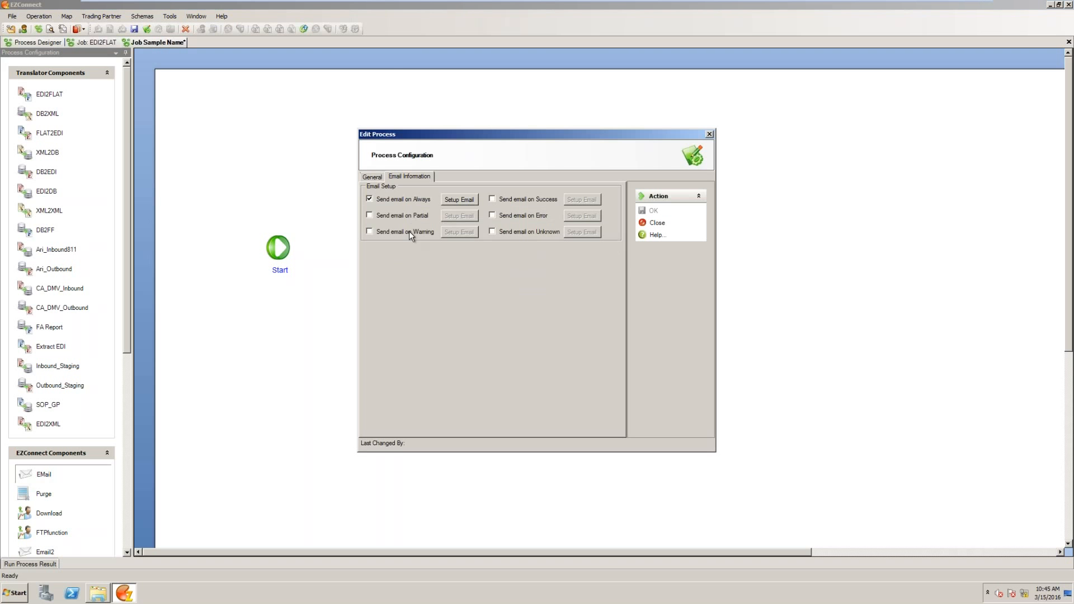
pyautogui.click(371, 200)
pyautogui.click(522, 217)
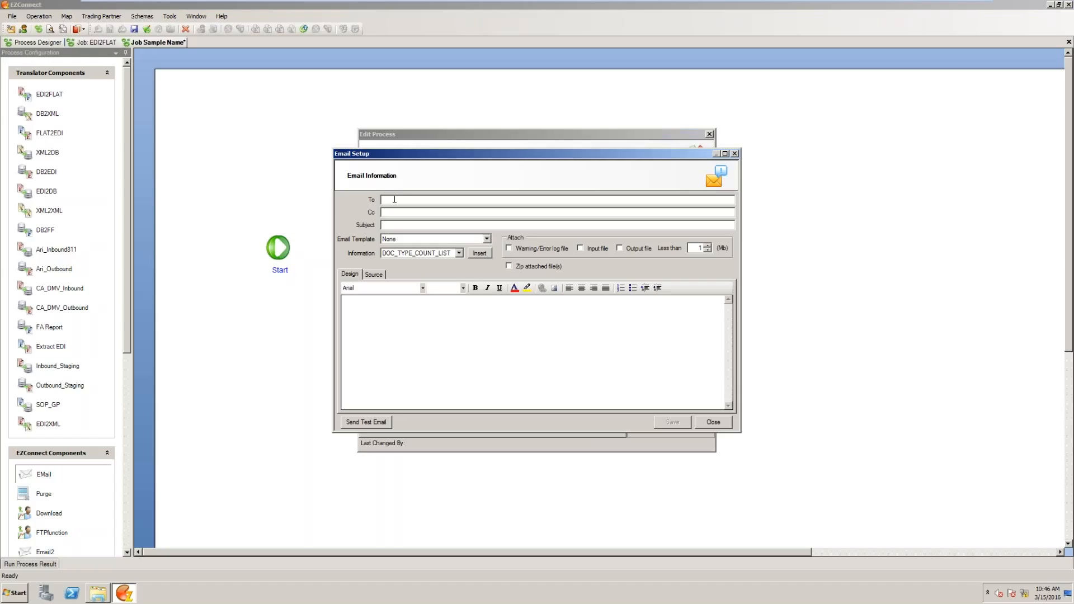
# - Enter the support team's e-mail address as the recipient and apply the Error1 email template
pyautogui.click(486, 240)
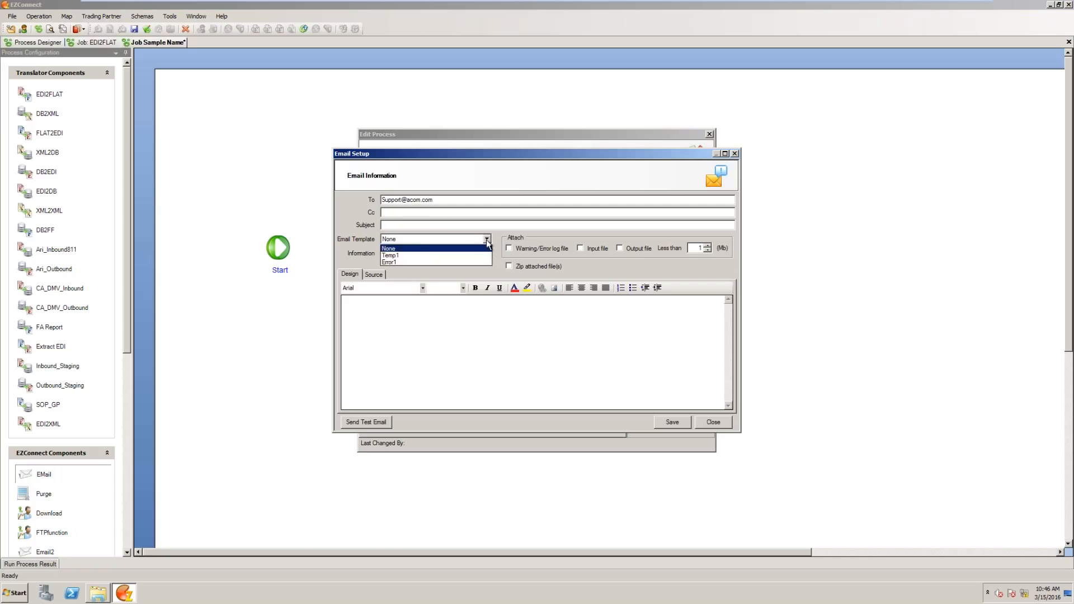
pyautogui.click(395, 263)
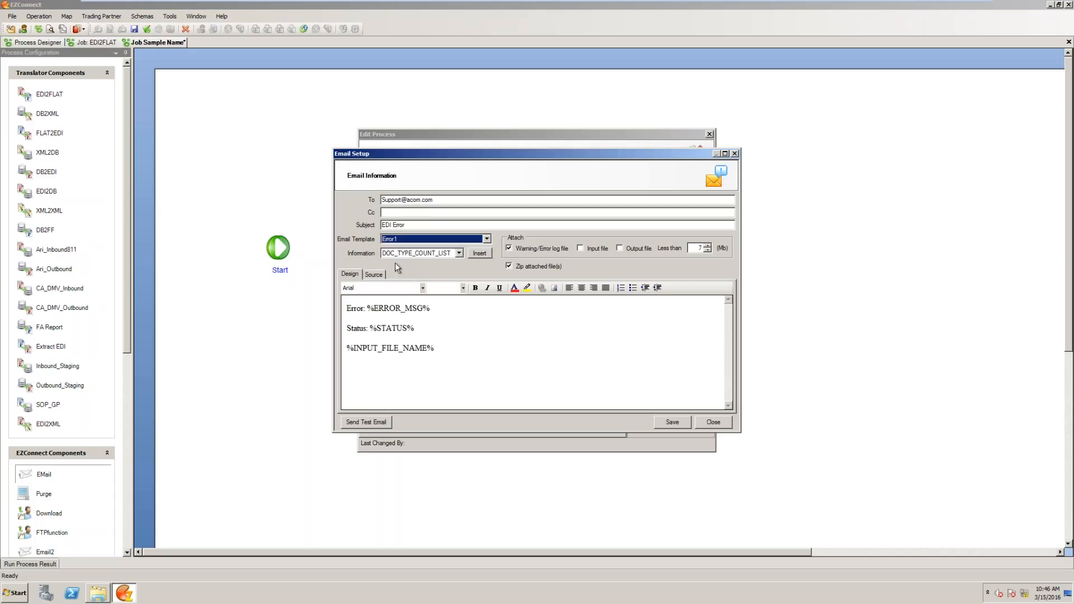
# - Review the message's error, status and input file name placeholders, and confirm the EMail component's configuration
pyautogui.doubleClick(418, 308)
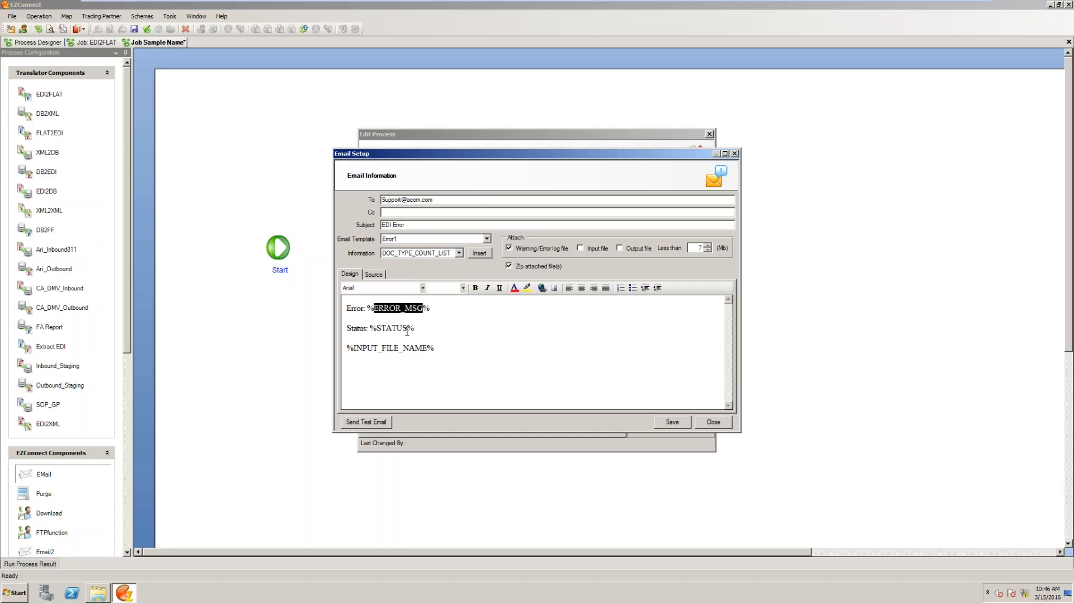
pyautogui.click(400, 331)
pyautogui.moveTo(408, 330); pyautogui.dragTo(354, 348)
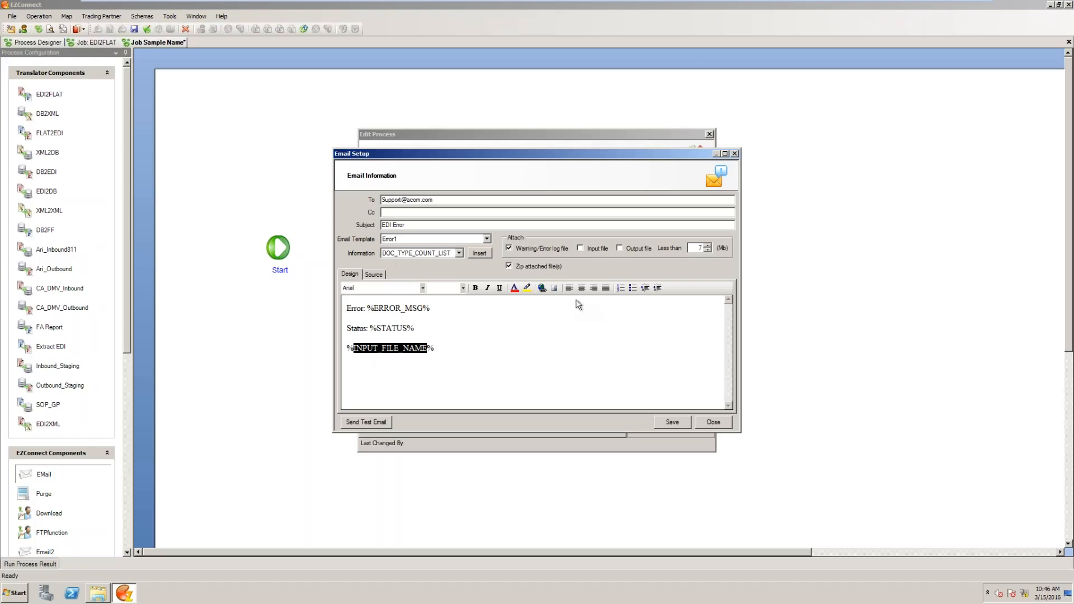
pyautogui.click(716, 422)
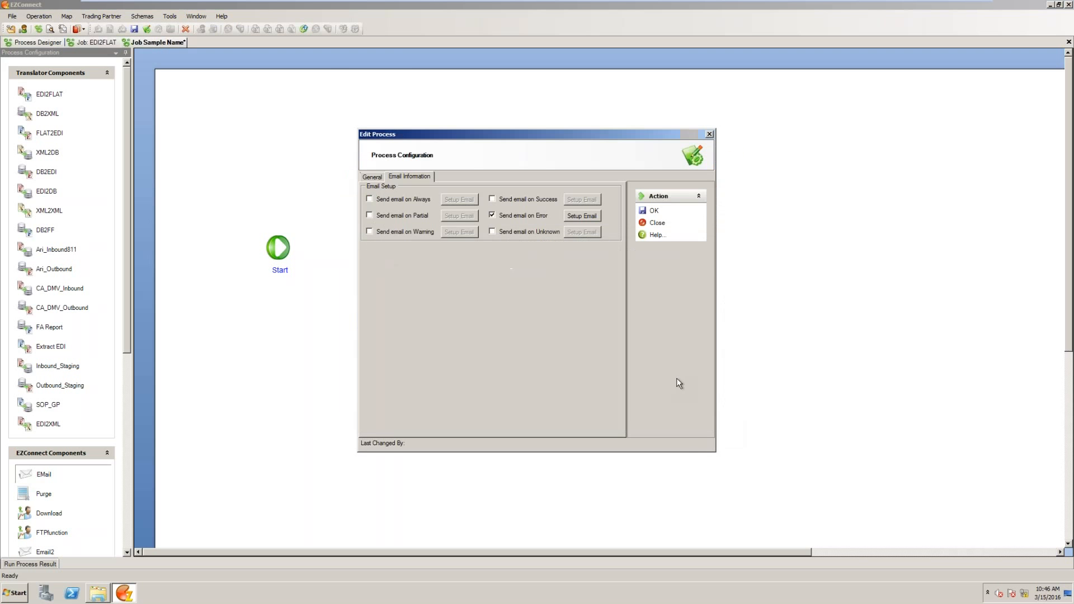
pyautogui.click(653, 211)
pyautogui.click(657, 225)
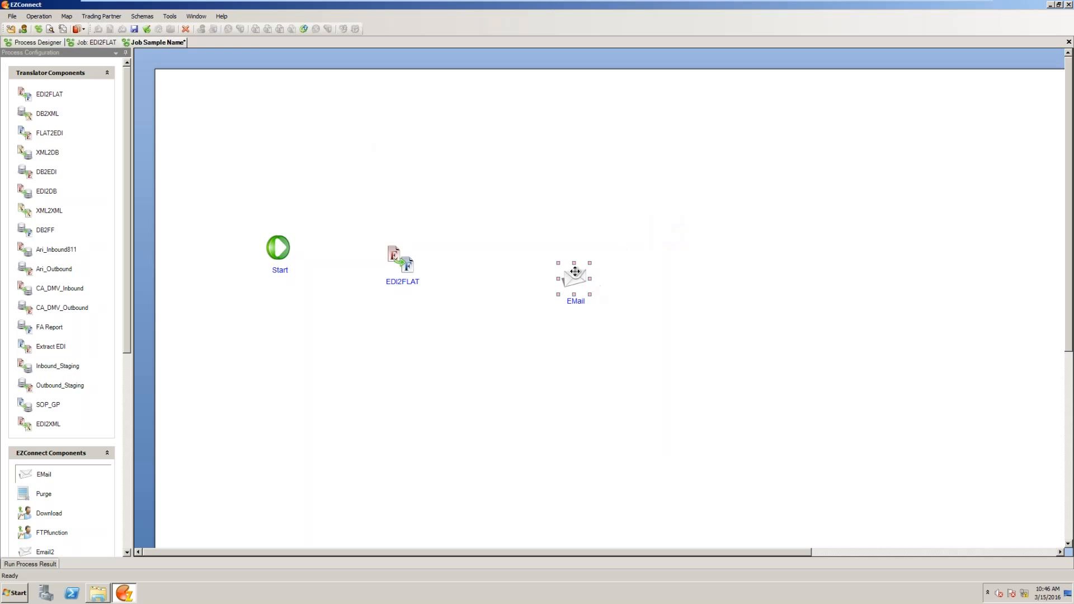
# - Reposition the EMail component and connect Start to EDI2FLAT, and EDI2FLAT to EMail with a Send Mail link
pyautogui.moveTo(576, 276); pyautogui.dragTo(560, 262)
pyautogui.click(287, 245)
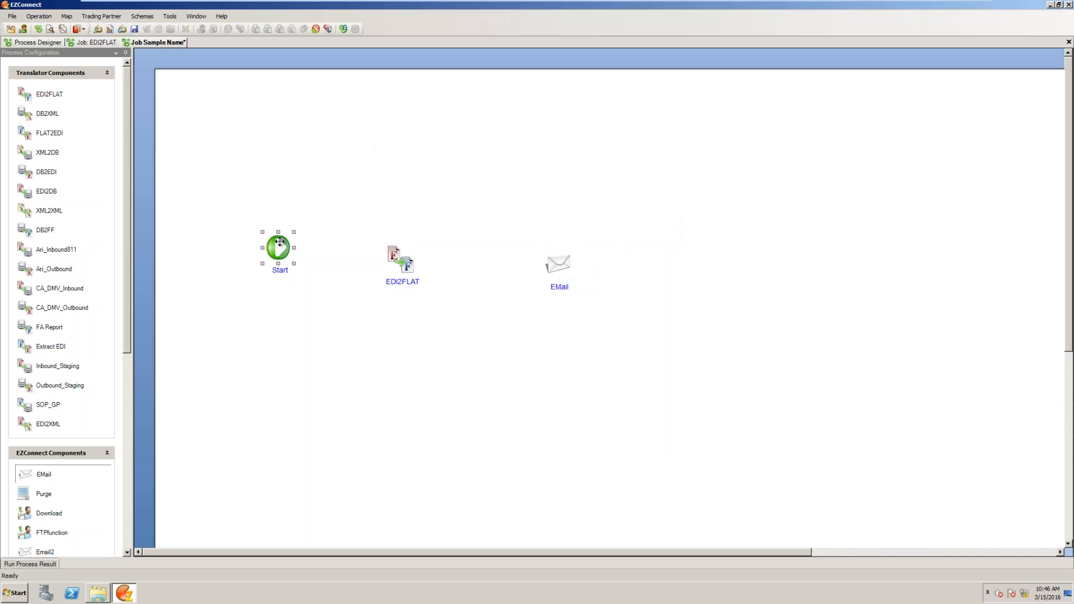
pyautogui.moveTo(295, 253)
pyautogui.mouseDown()
pyautogui.moveTo(371, 269)
pyautogui.moveTo(401, 259)
pyautogui.moveTo(385, 245)
pyautogui.mouseUp()
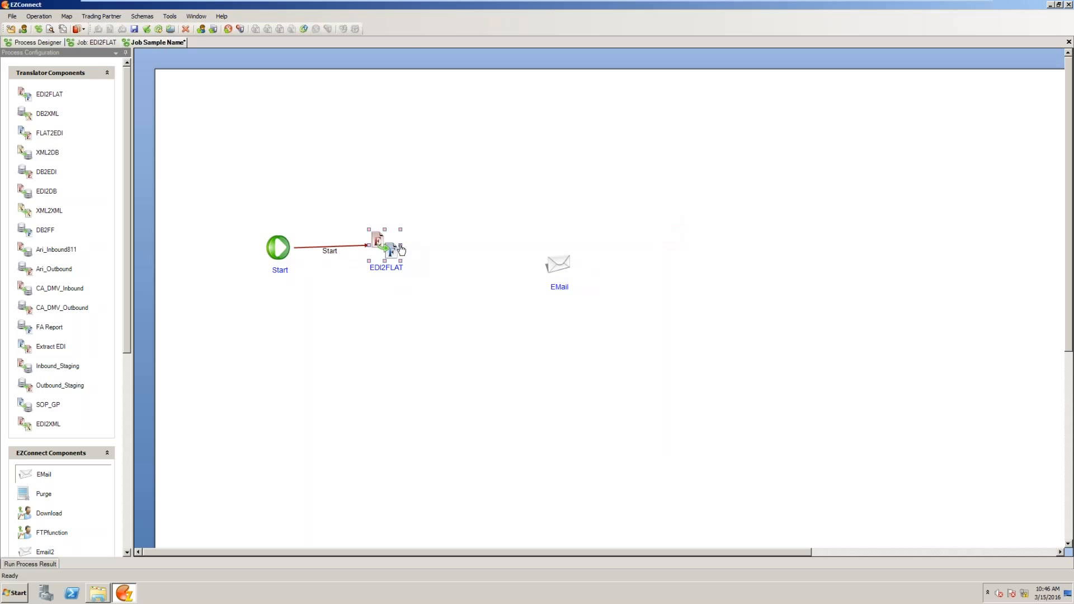
pyautogui.moveTo(404, 248); pyautogui.dragTo(557, 264)
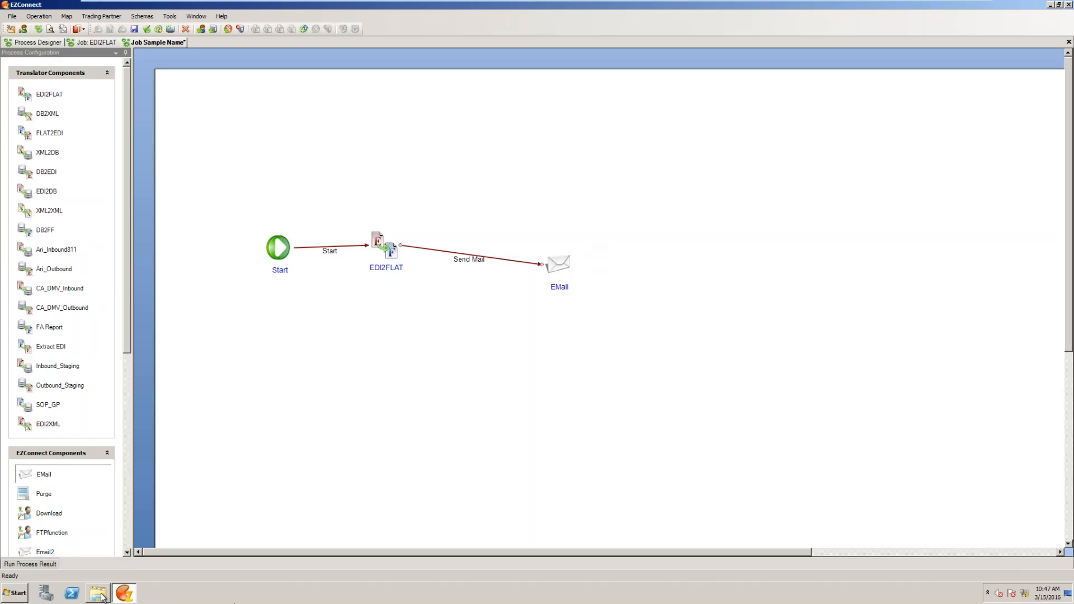
# - Switch to the open Input folder in Windows Explorer
pyautogui.moveTo(103, 598)
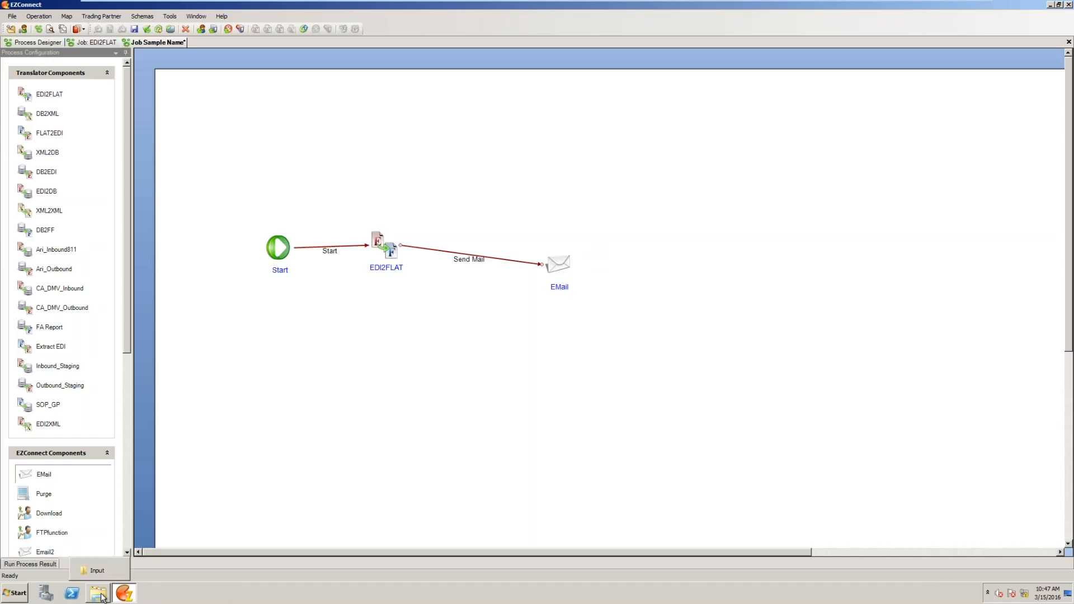